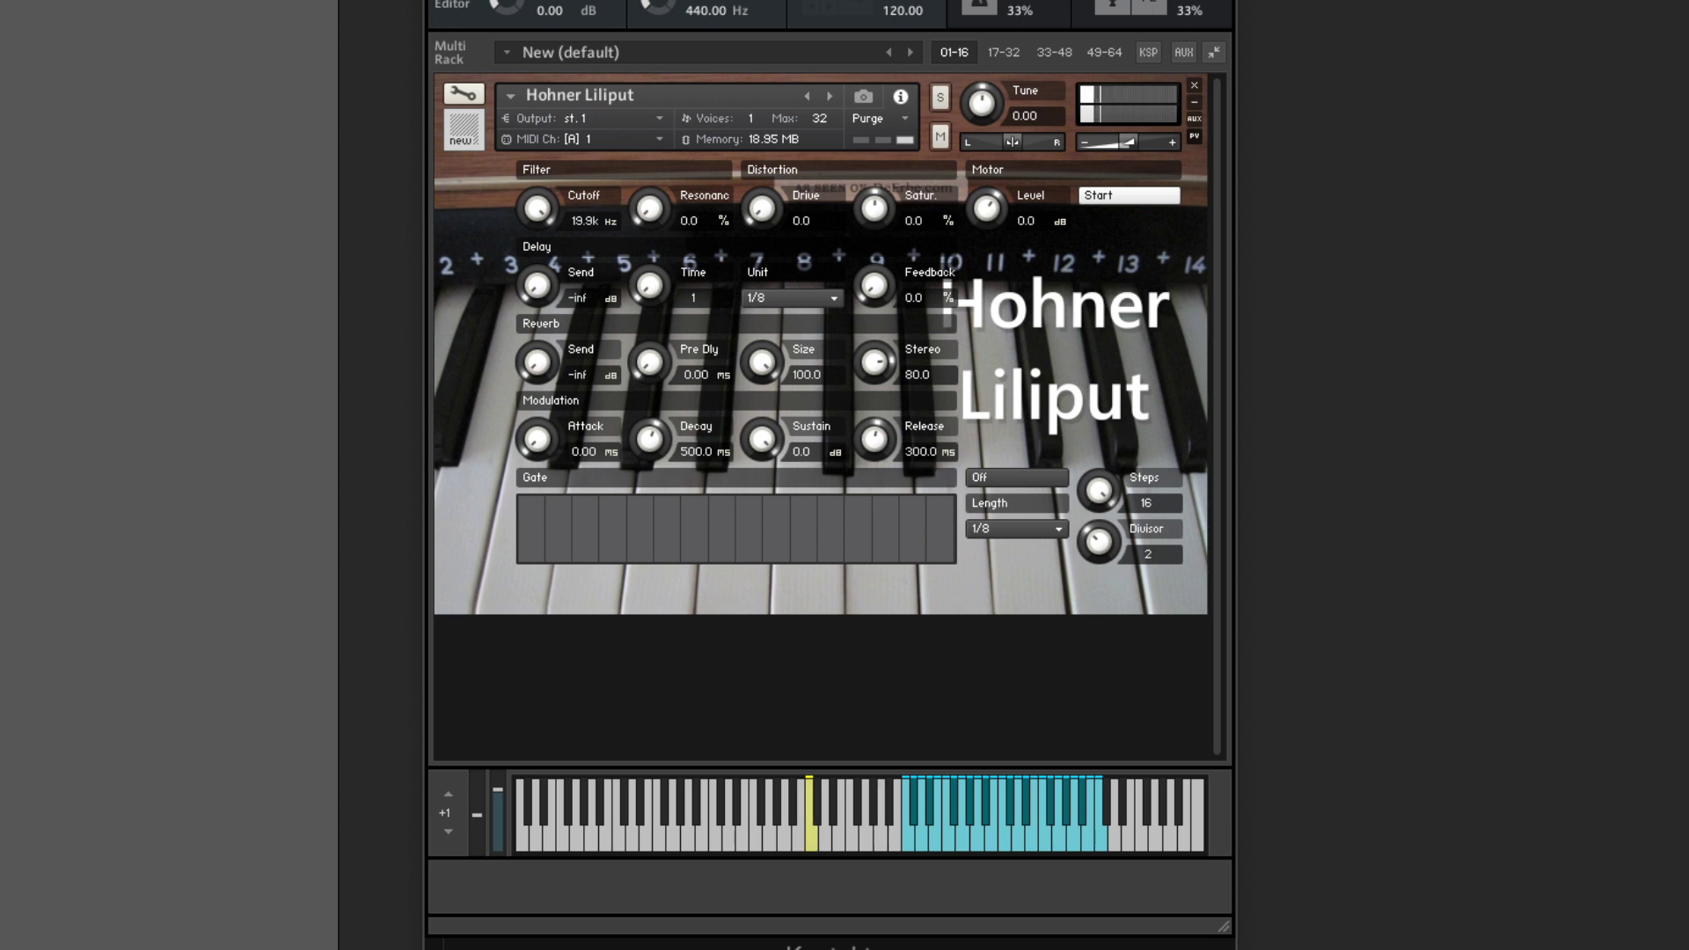
Toggle the motor noise off and on again to hear its effect.
{"action": "left_click", "coordinate": [1153, 195]}
{"action": "left_click", "coordinate": [1151, 195]}
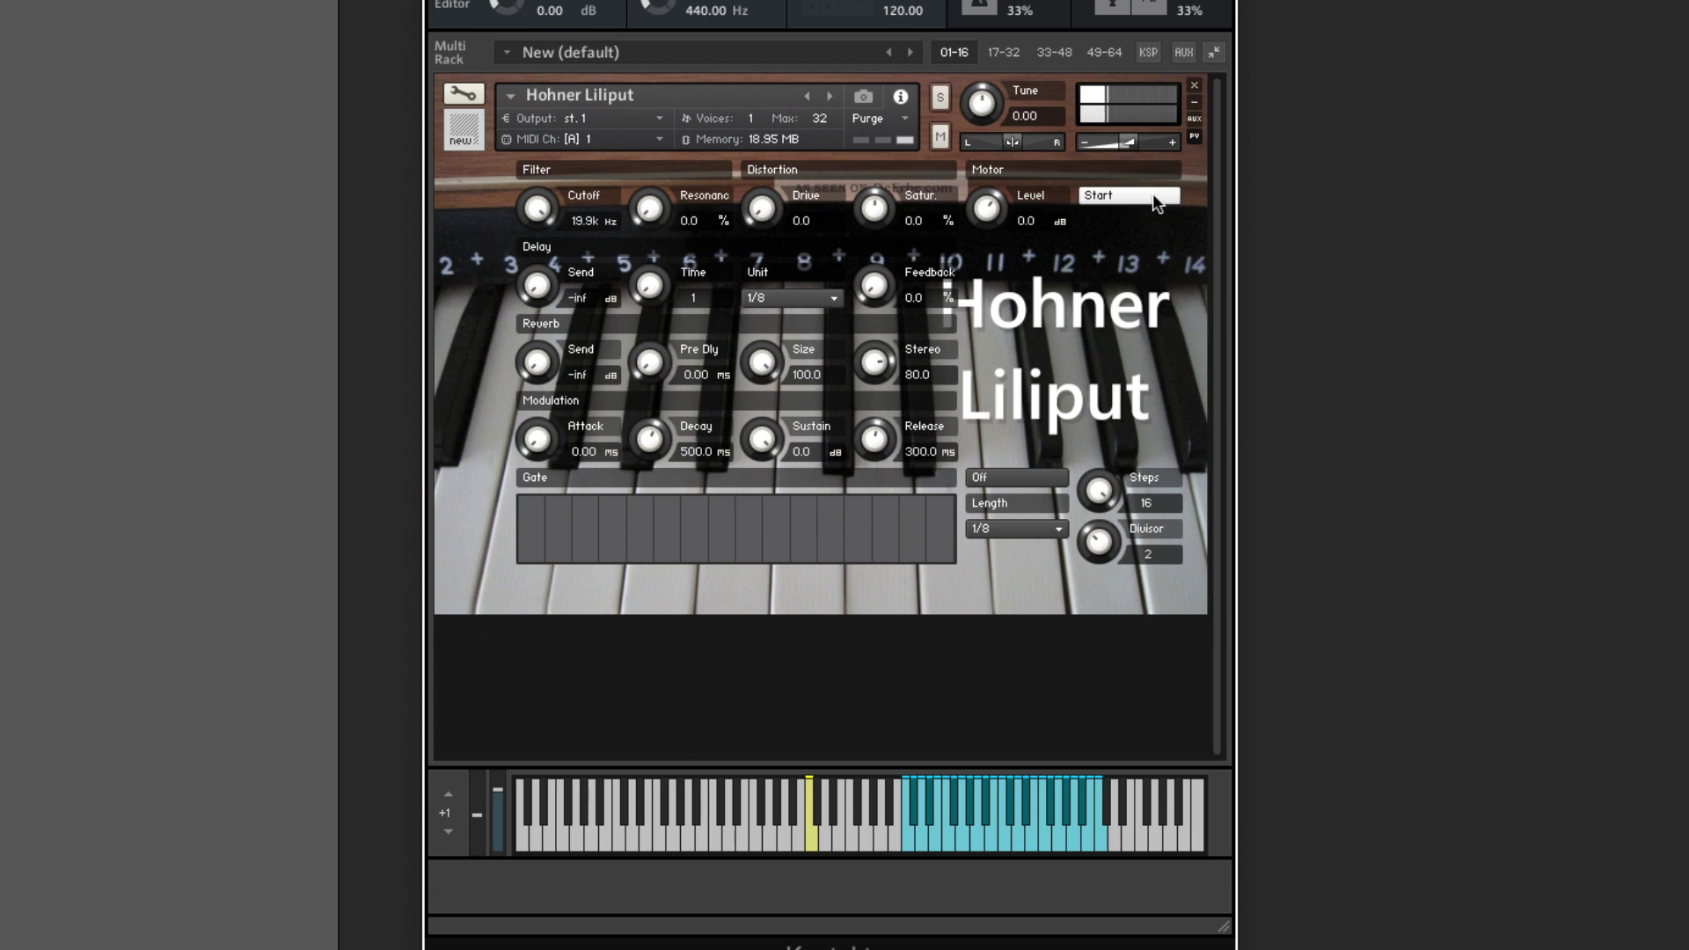
{"action": "left_click", "coordinate": [1152, 195]}
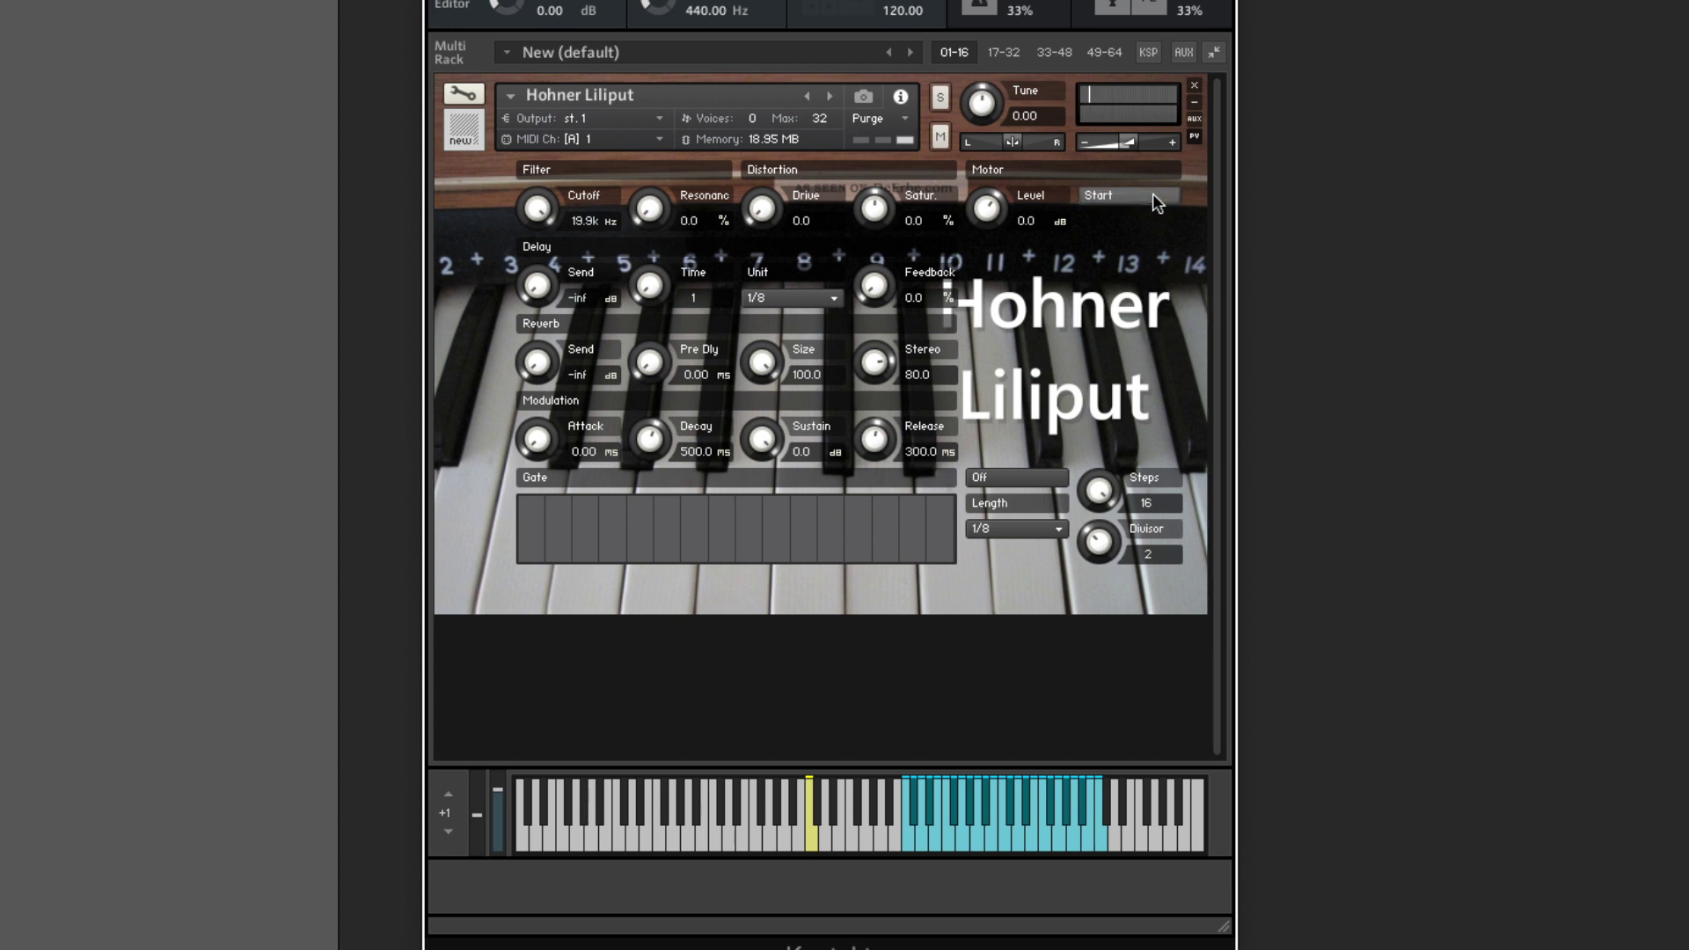
{"action": "left_click", "coordinate": [1153, 195]}
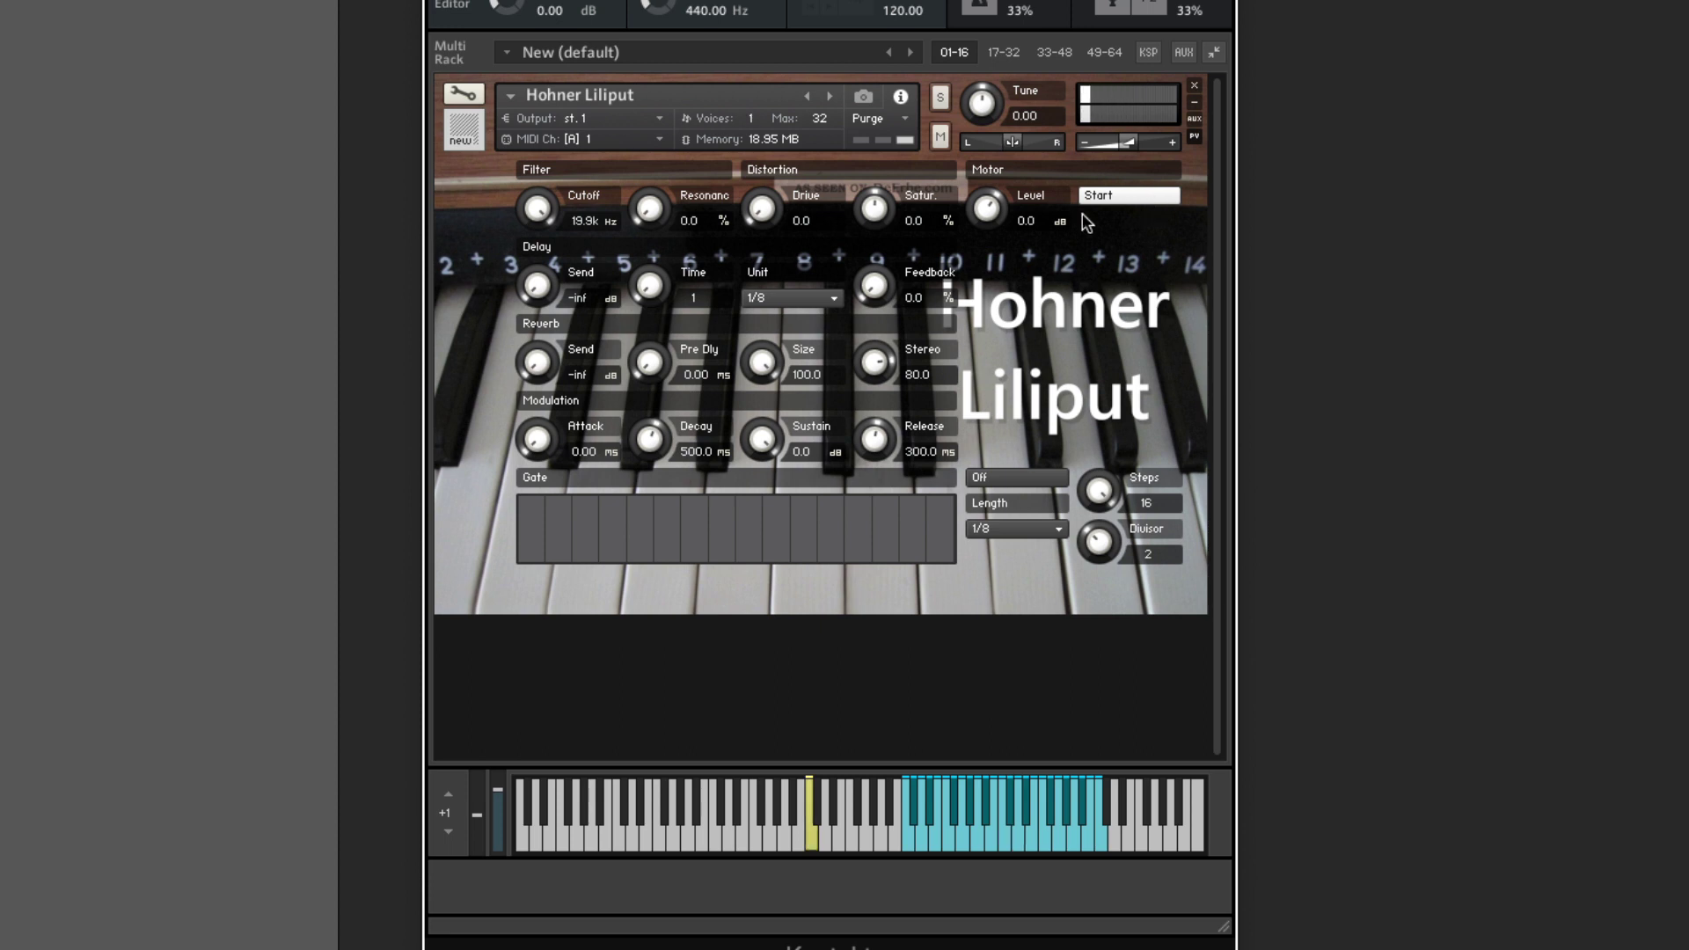
Set the motor level to 12.0 dB and switch the motor off and back on to compare.
{"action": "left_click_drag", "start_coordinate": [987, 211], "coordinate": [973, 61]}
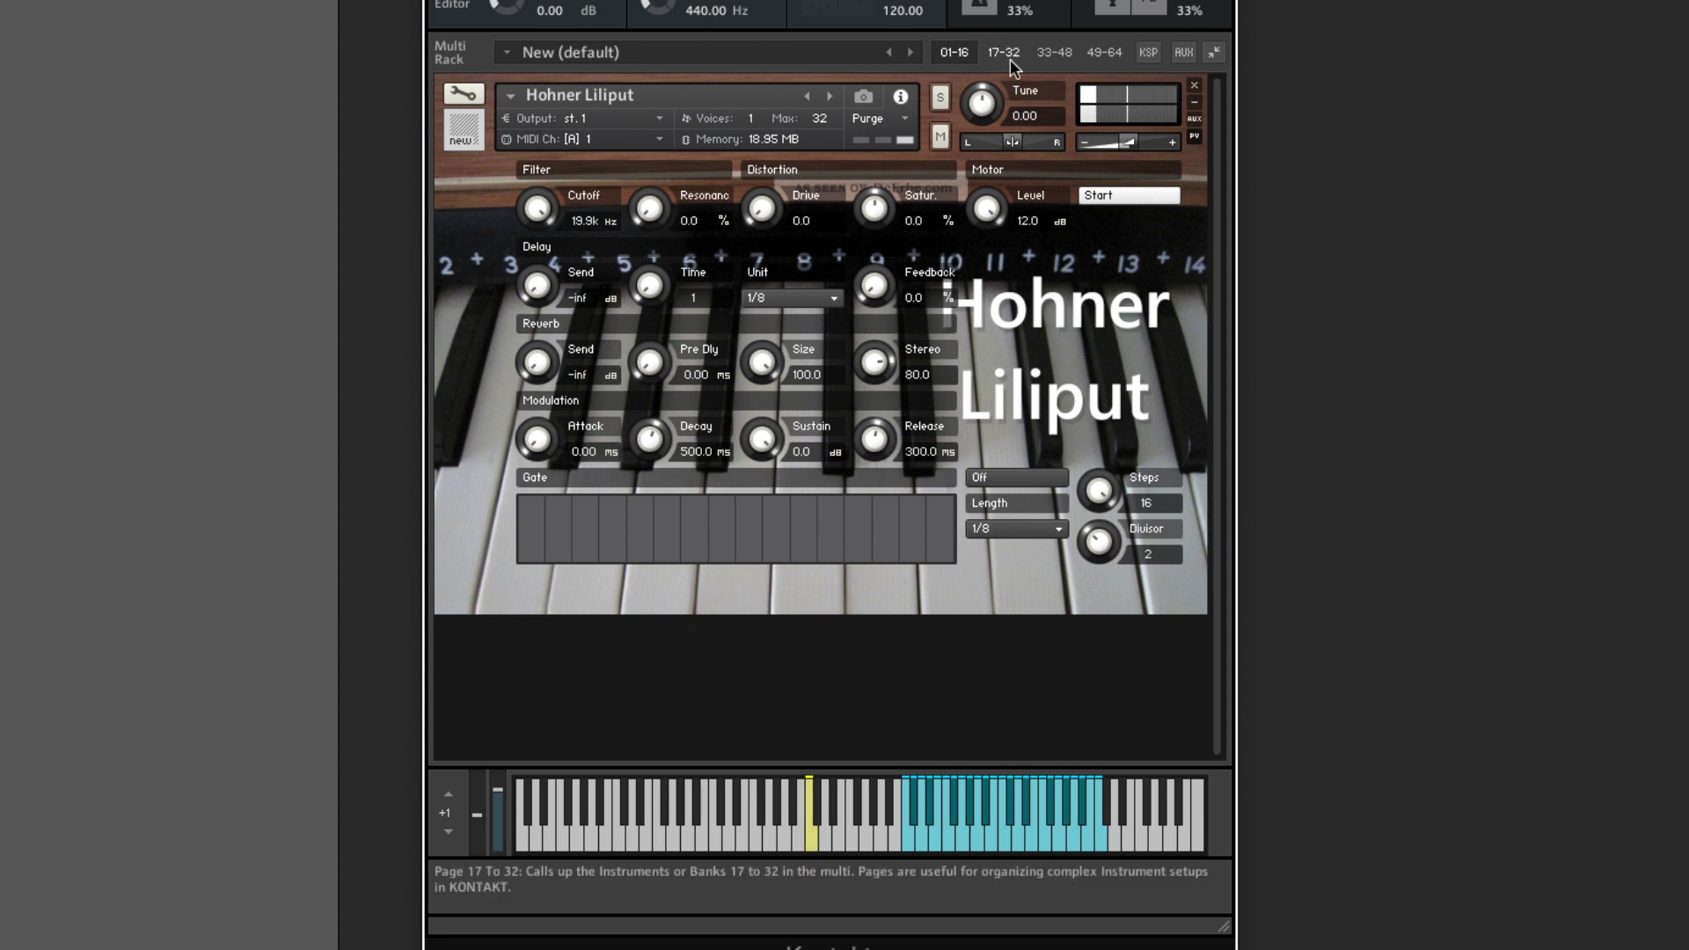
{"action": "left_click", "coordinate": [1134, 192]}
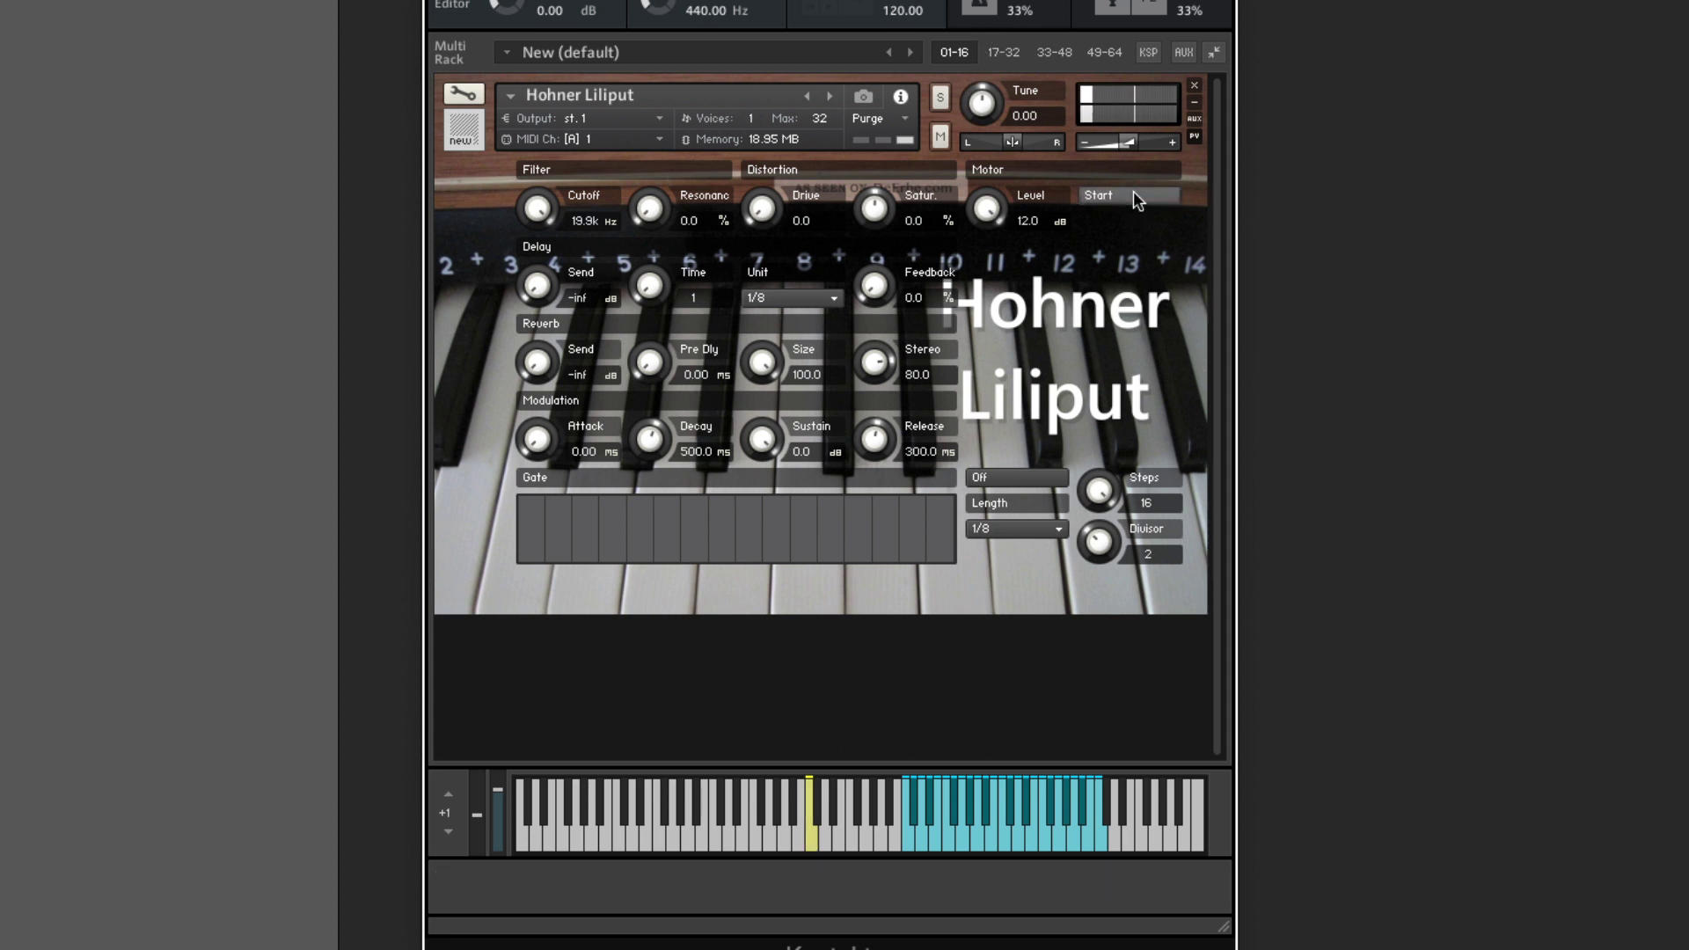
{"action": "left_click", "coordinate": [1133, 190]}
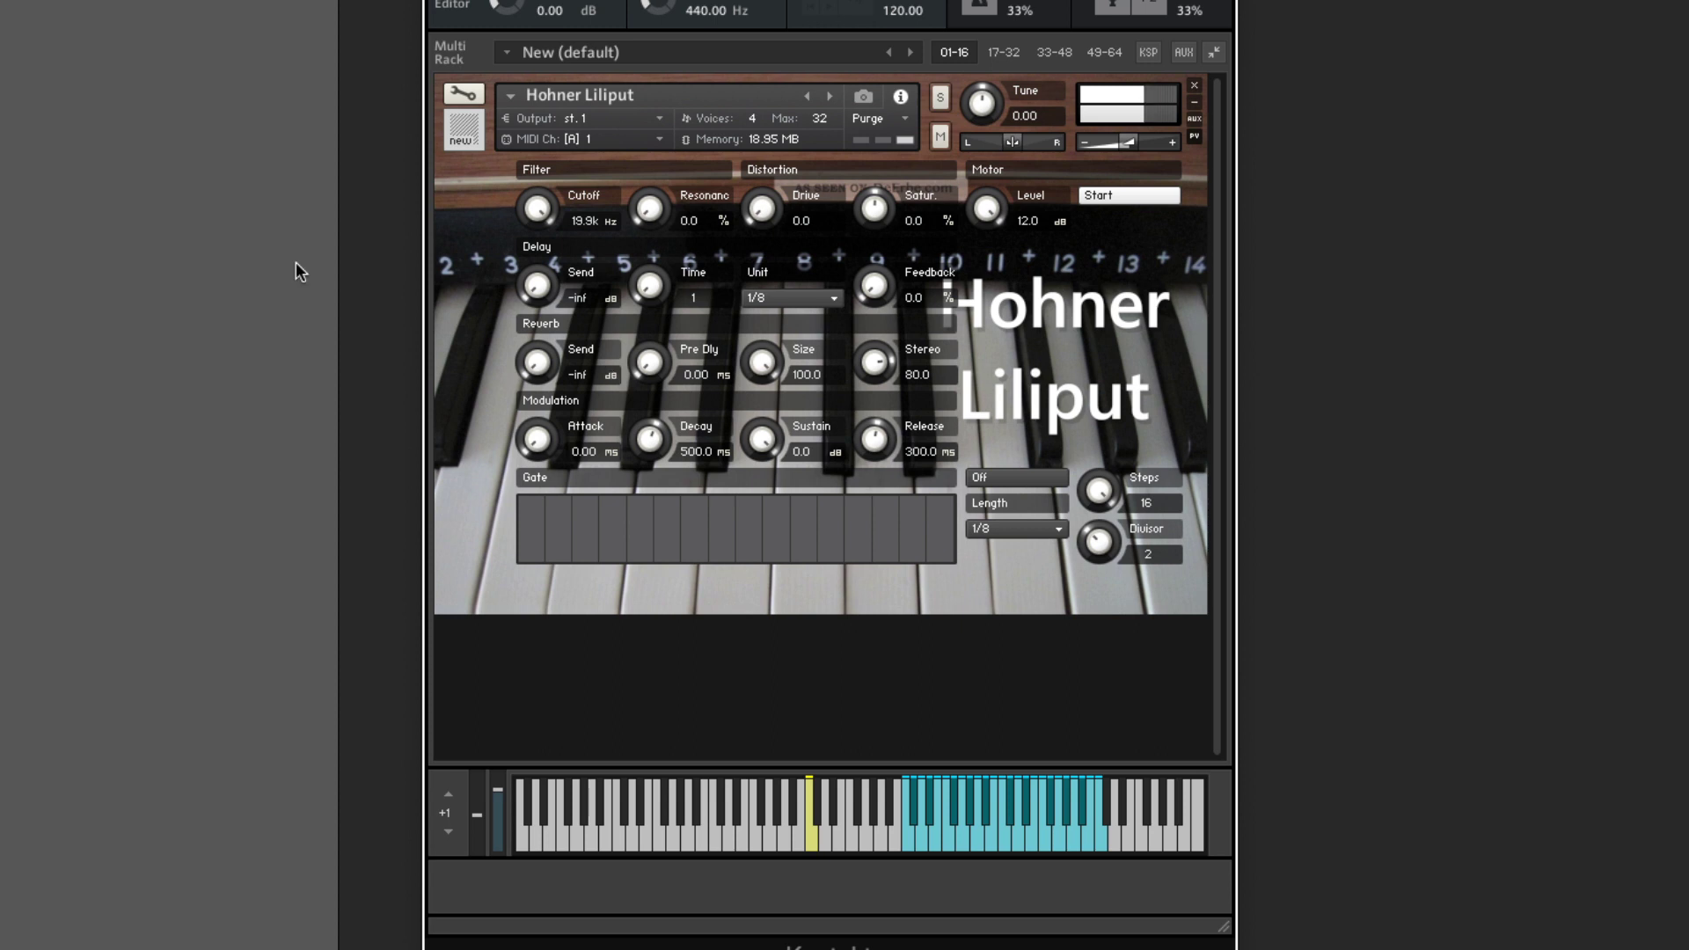
Set the filter cutoff to 1.9 kHz and resonance to 31.3%, with distortion drive at 25.3 and saturation at 39.4%.
{"action": "left_click_drag", "start_coordinate": [538, 211], "coordinate": [545, 290]}
{"action": "left_click_drag", "start_coordinate": [649, 214], "coordinate": [649, 117]}
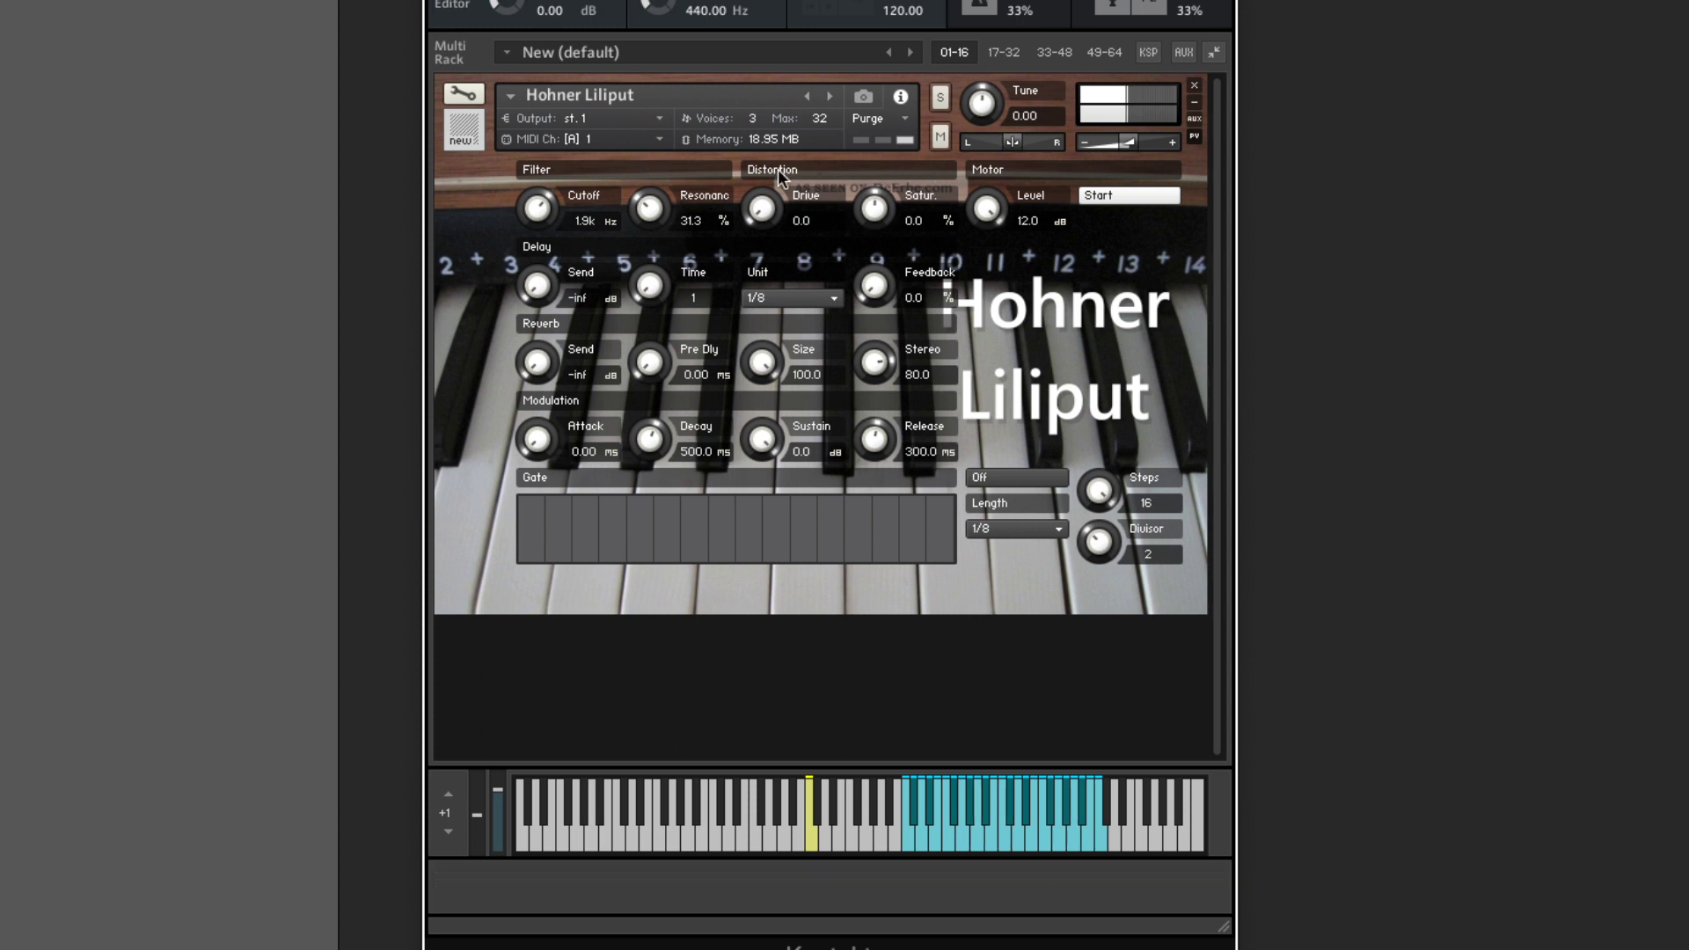
{"action": "left_click_drag", "start_coordinate": [769, 166], "coordinate": [789, 137]}
{"action": "left_click_drag", "start_coordinate": [864, 193], "coordinate": [862, 146]}
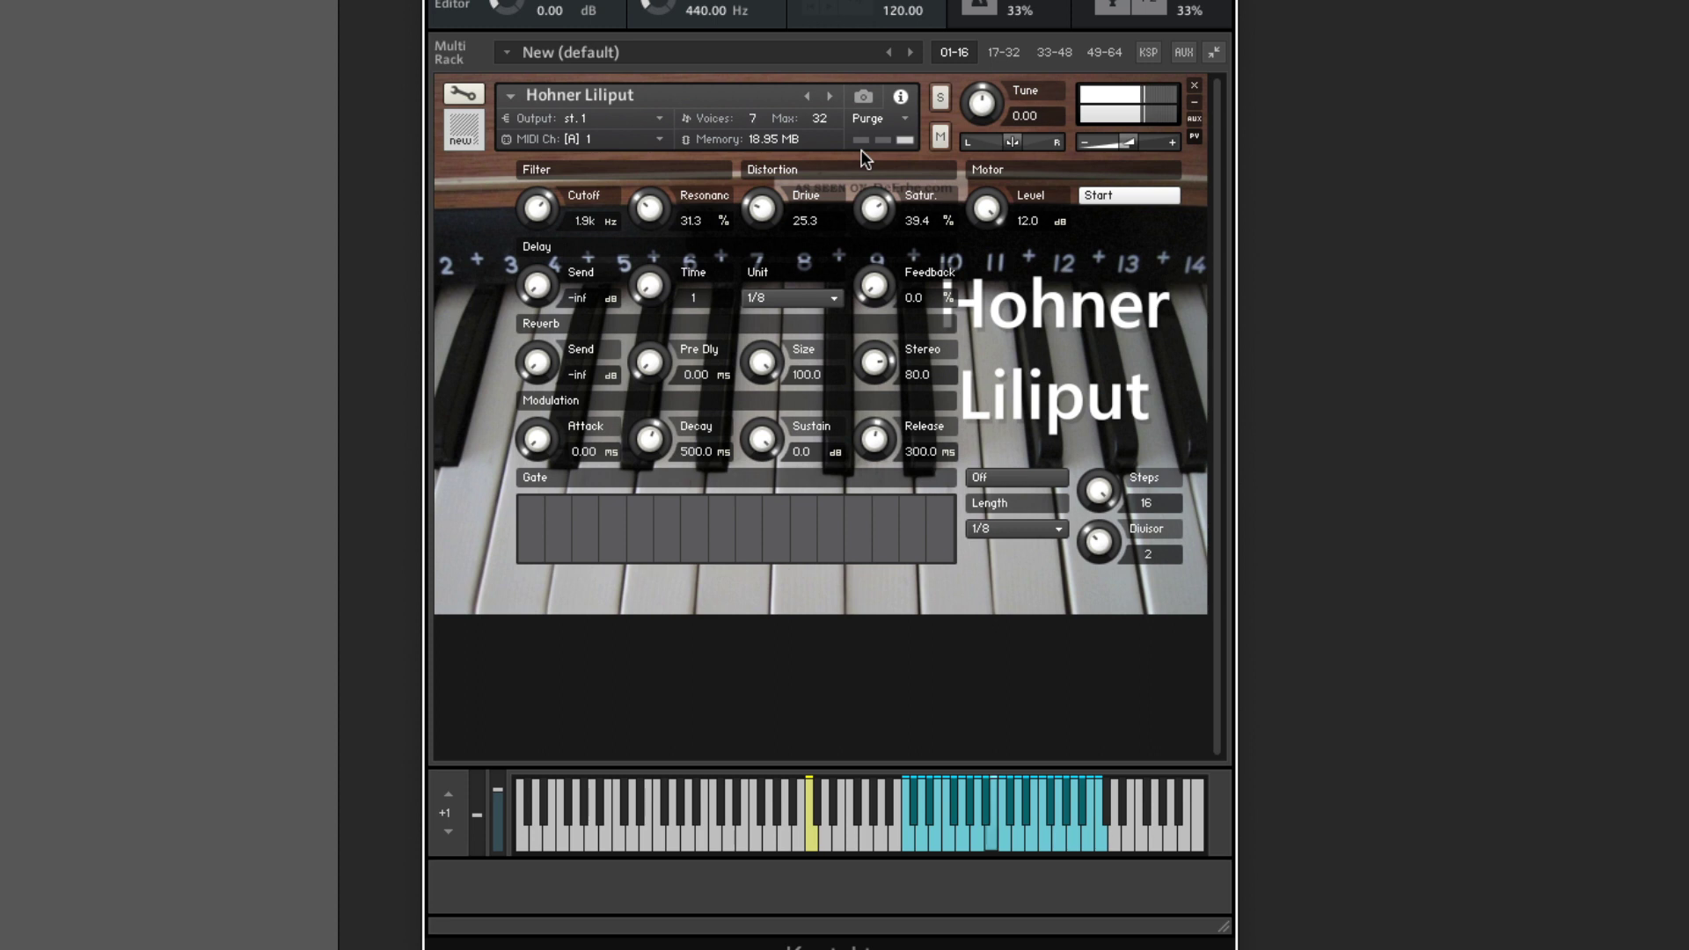
Reset drive to 0.0 and resonance to 0.0%, lower saturation to -100.0%, and raise the filter cutoff to 19.9 kHz.
{"action": "left_click", "coordinate": [760, 211], "text": "ctrl"}
{"action": "left_click_drag", "start_coordinate": [879, 213], "coordinate": [898, 630]}
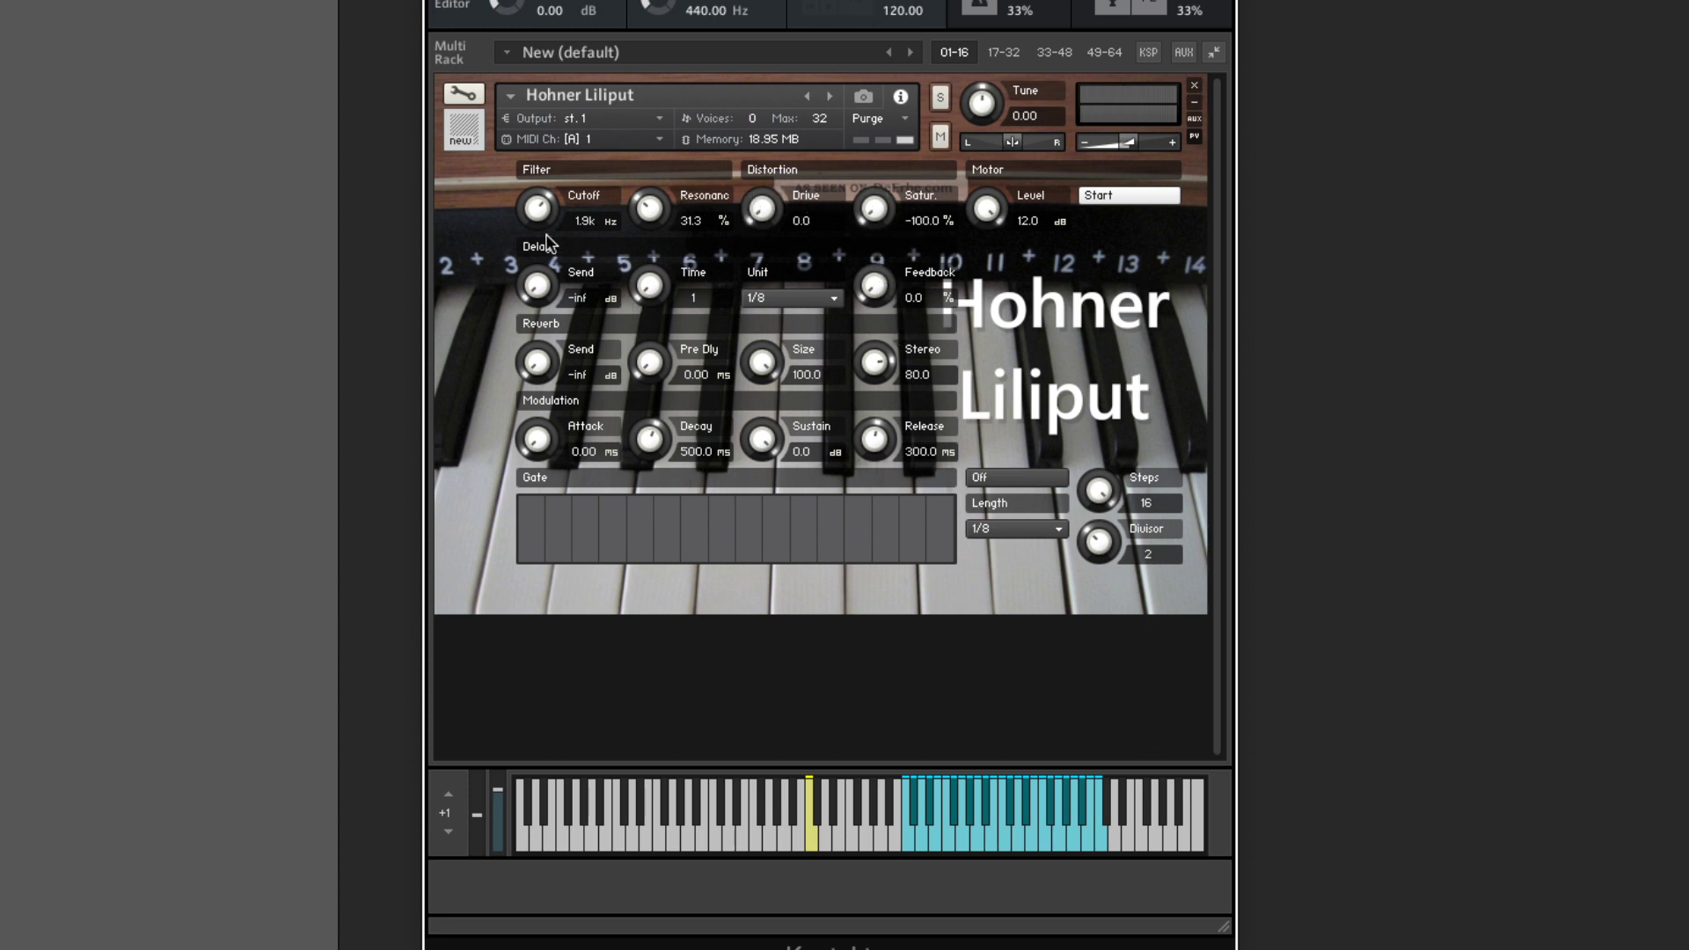
{"action": "left_click_drag", "start_coordinate": [541, 211], "coordinate": [586, 34]}
{"action": "left_click", "coordinate": [649, 209], "text": "ctrl"}
Sweep the filter cutoff down to 42.1 Hz and return it to 19.9 kHz.
{"action": "left_click_drag", "start_coordinate": [567, 182], "coordinate": [688, 887]}
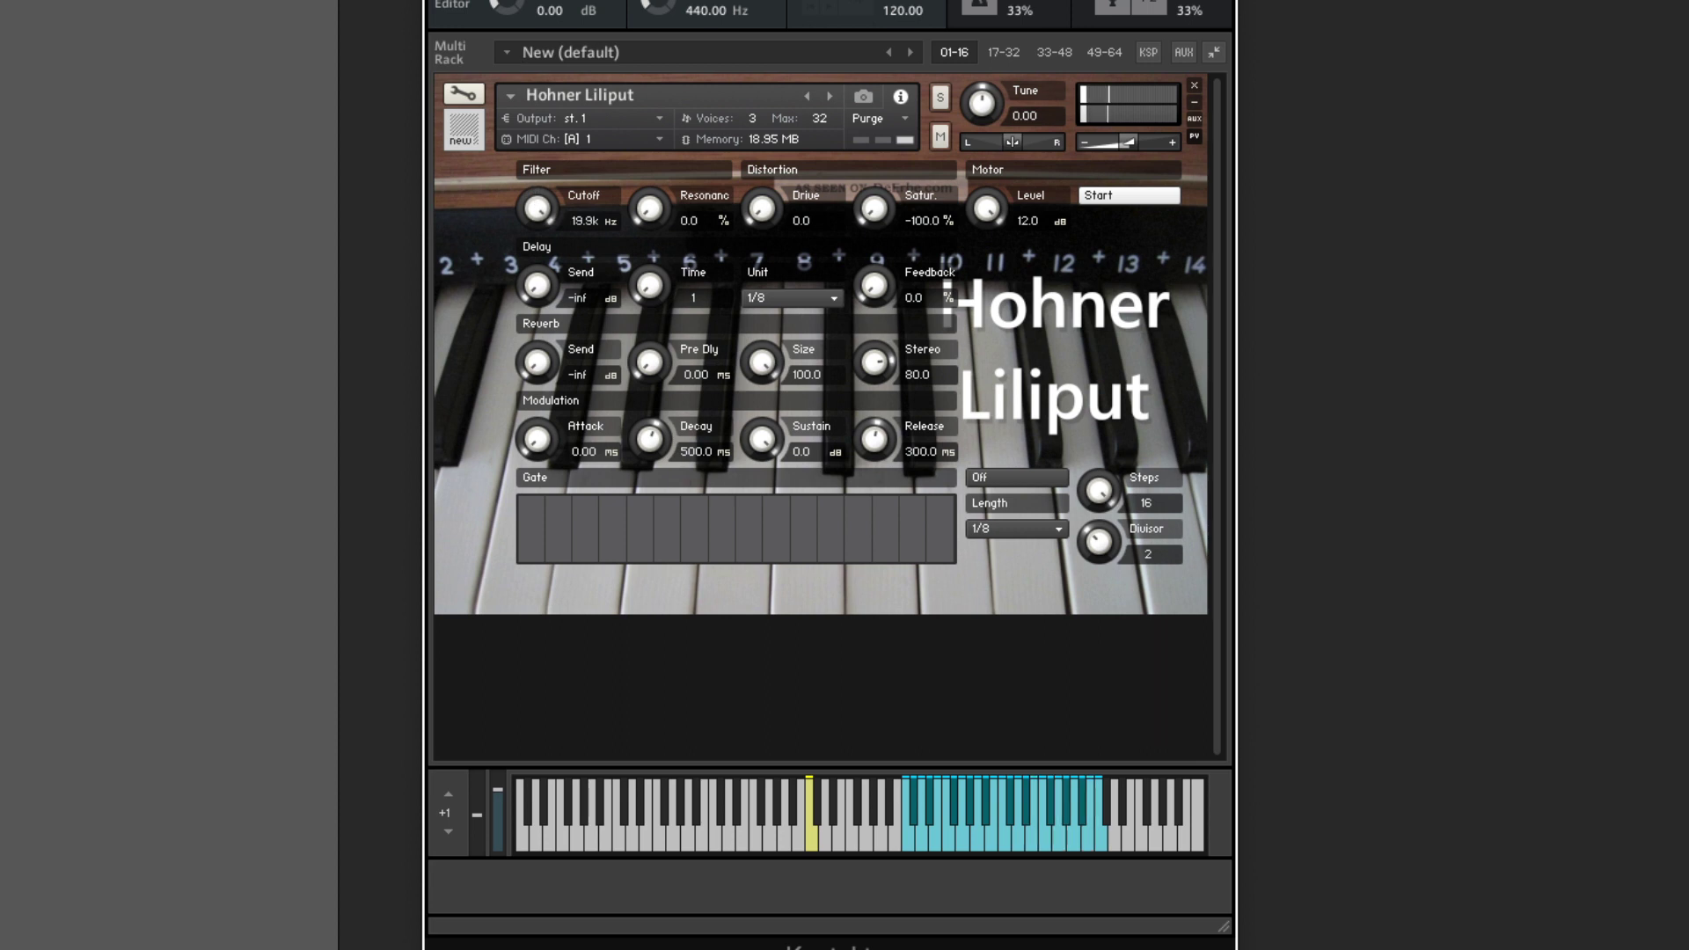
{"action": "left_click_drag", "start_coordinate": [553, 211], "coordinate": [552, 186]}
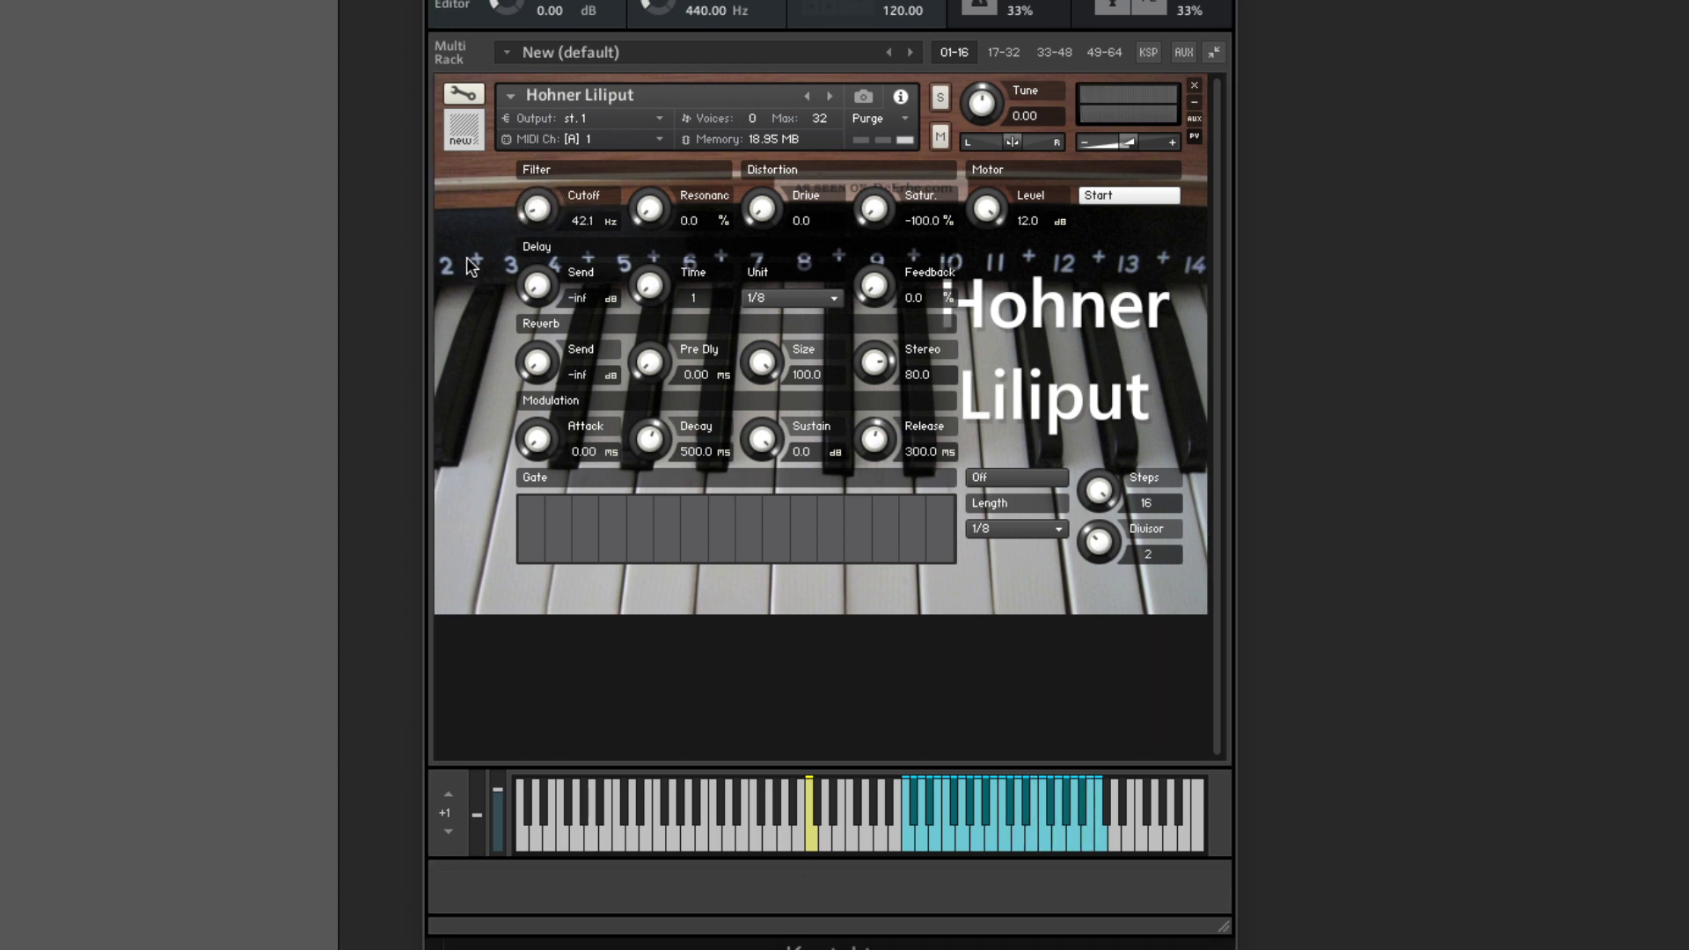
{"action": "left_click_drag", "start_coordinate": [528, 213], "coordinate": [528, 0]}
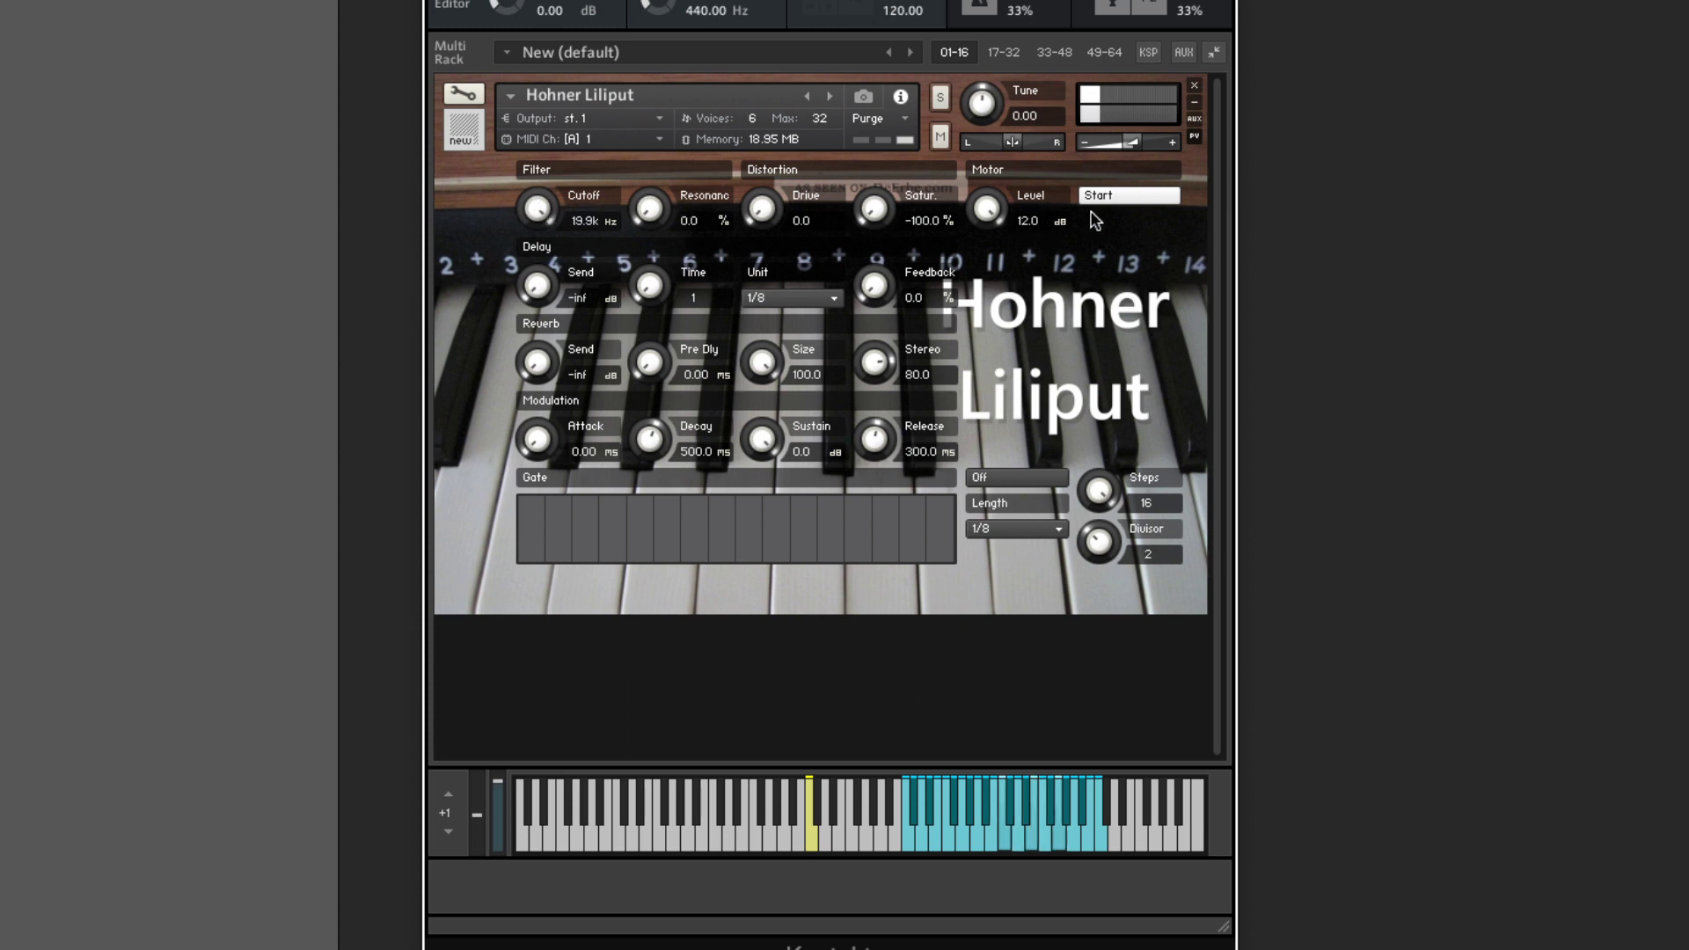
Set the distortion saturation to -21.1%, keeping the modulation attack at 0.00 ms.
{"action": "left_click_drag", "start_coordinate": [878, 209], "coordinate": [887, 95]}
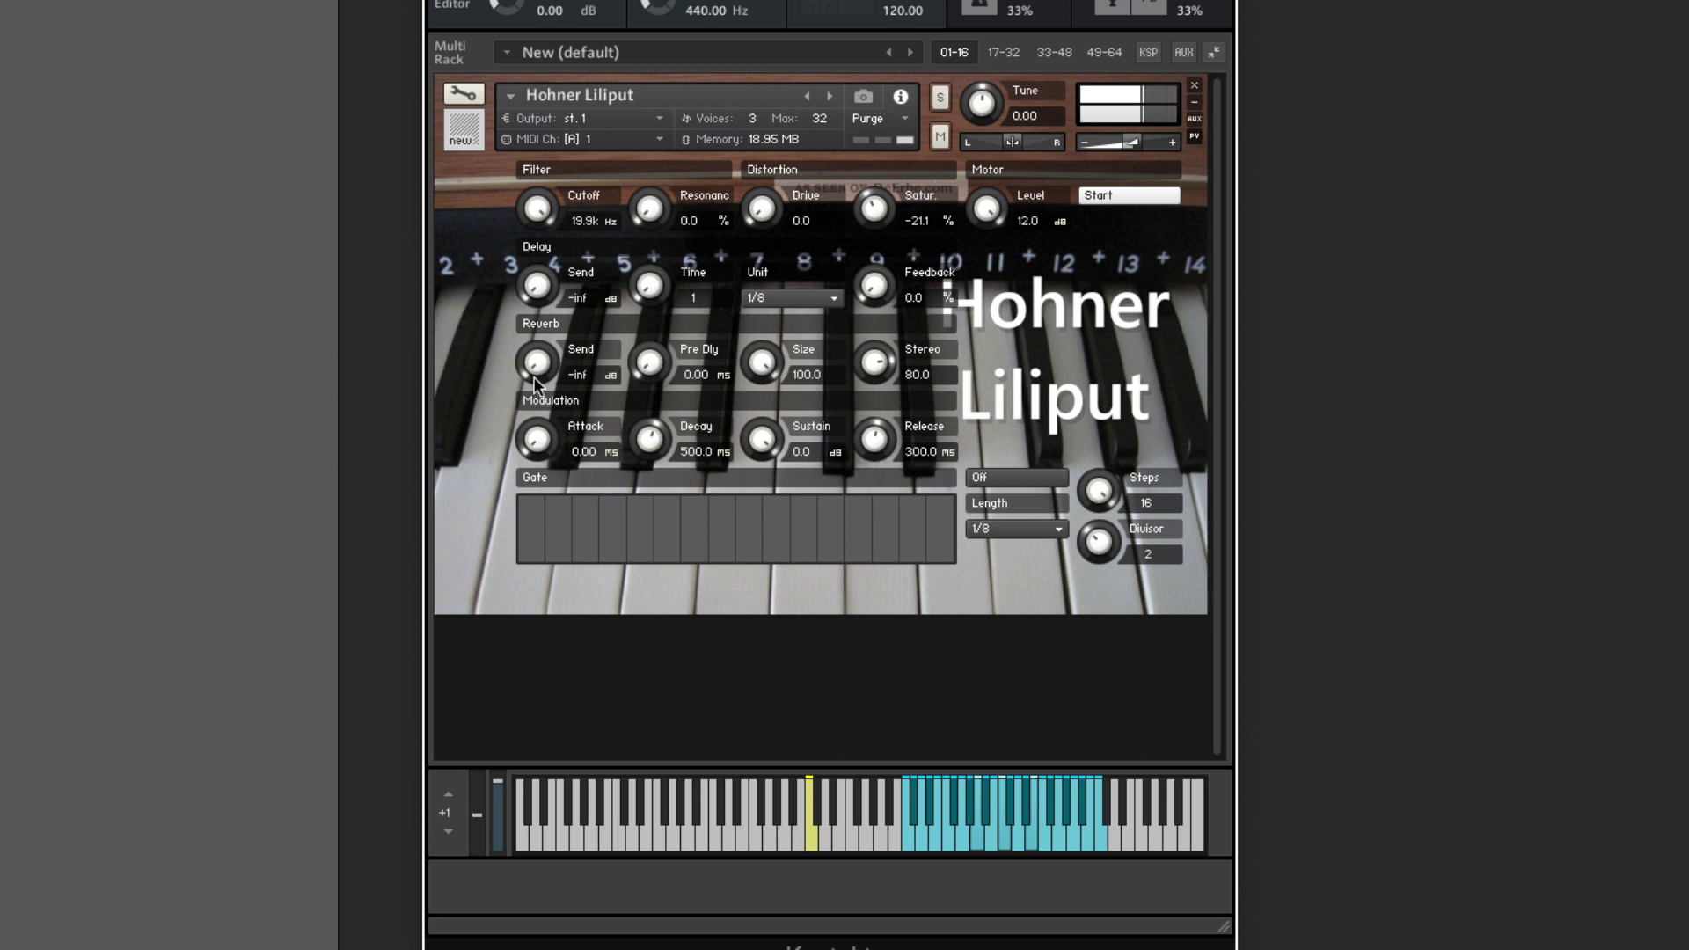
{"action": "left_click_drag", "start_coordinate": [543, 431], "coordinate": [552, 595]}
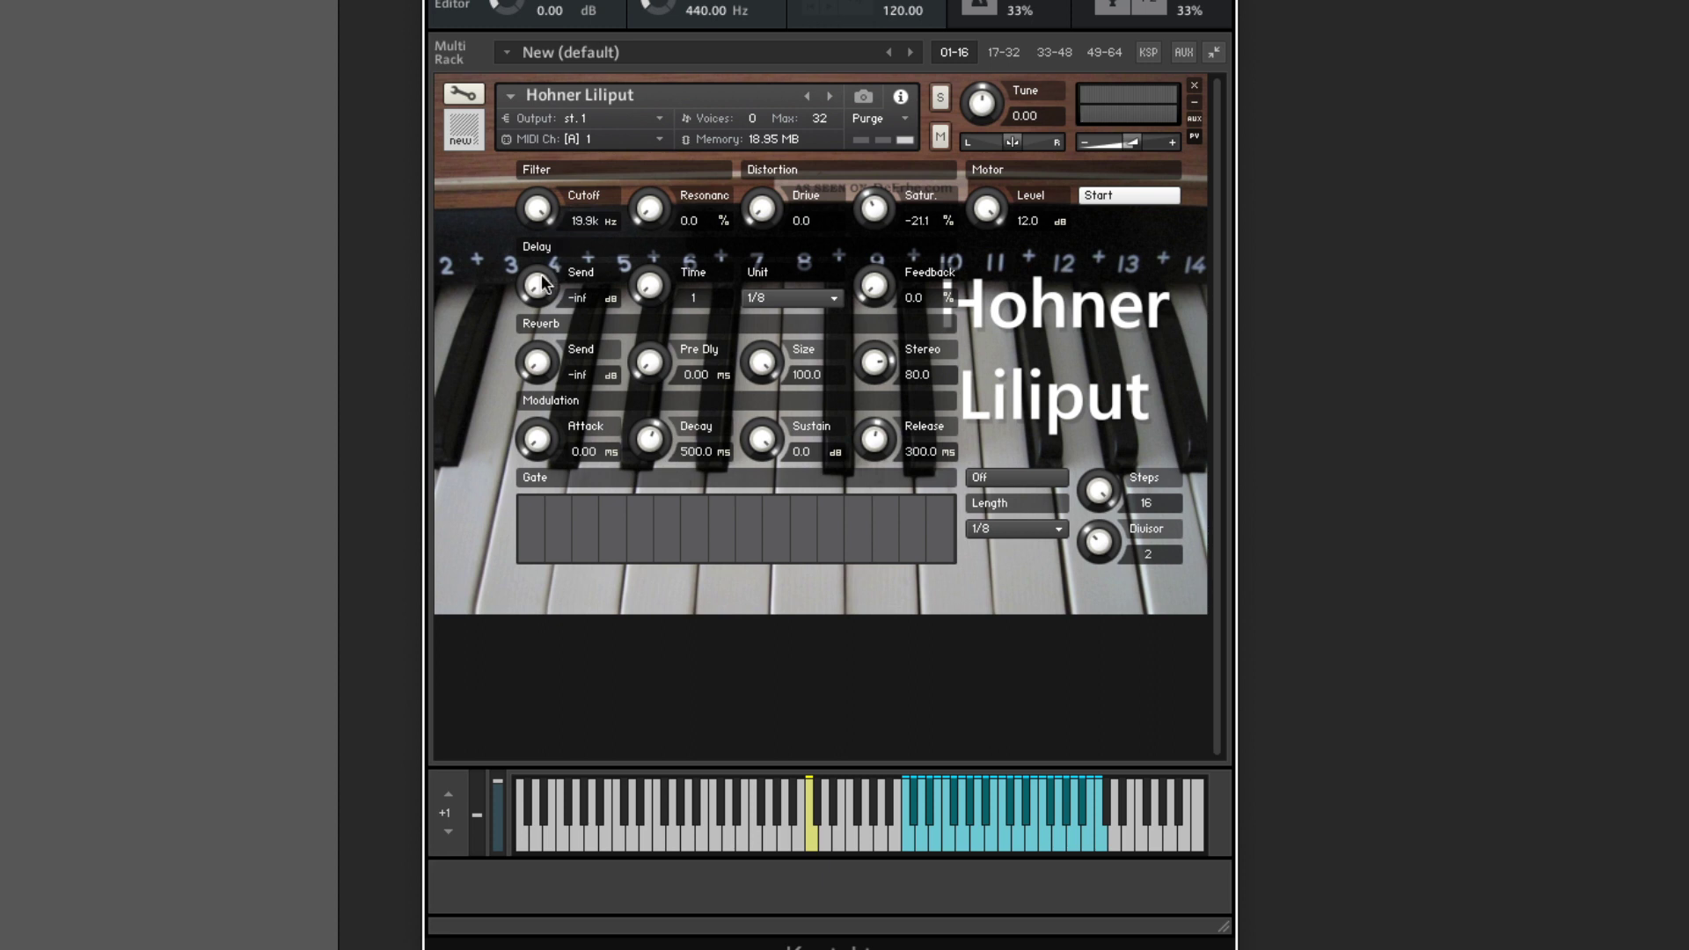
Set the delay send to 2.2 dB, its time unit to 1/4 and its feedback to 69.9%.
{"action": "left_click_drag", "start_coordinate": [535, 286], "coordinate": [618, 98]}
{"action": "left_click_drag", "start_coordinate": [875, 283], "coordinate": [878, 115]}
{"action": "left_click", "coordinate": [827, 295]}
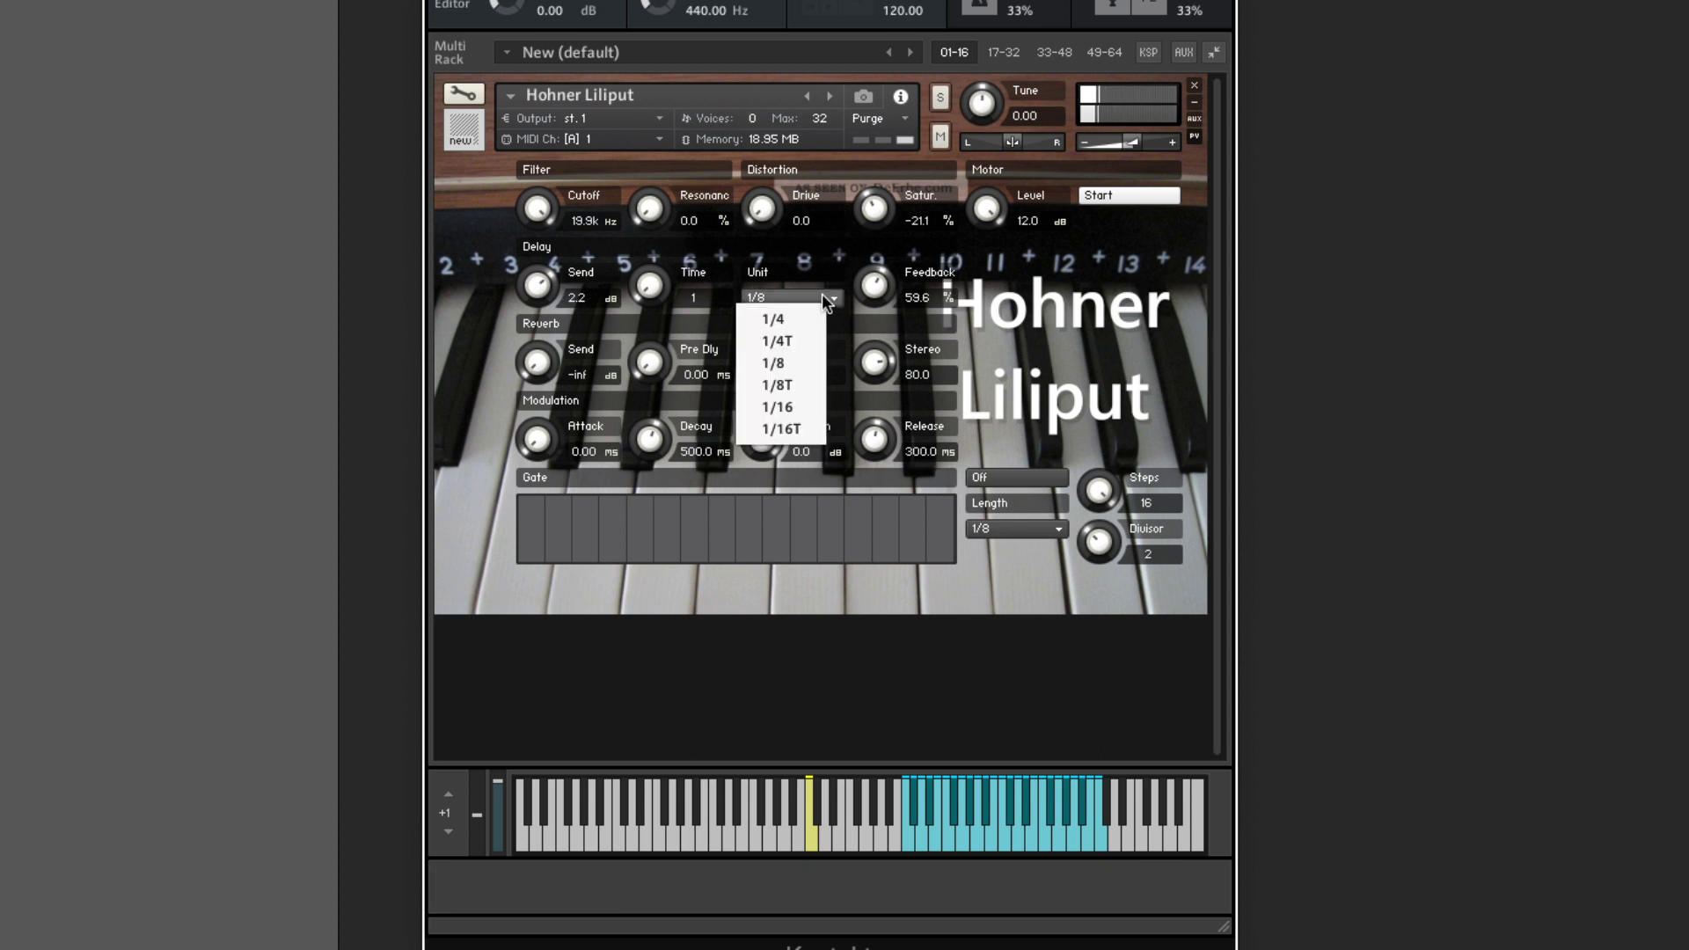
{"action": "left_click", "coordinate": [808, 315]}
{"action": "left_click_drag", "start_coordinate": [877, 289], "coordinate": [864, 259]}
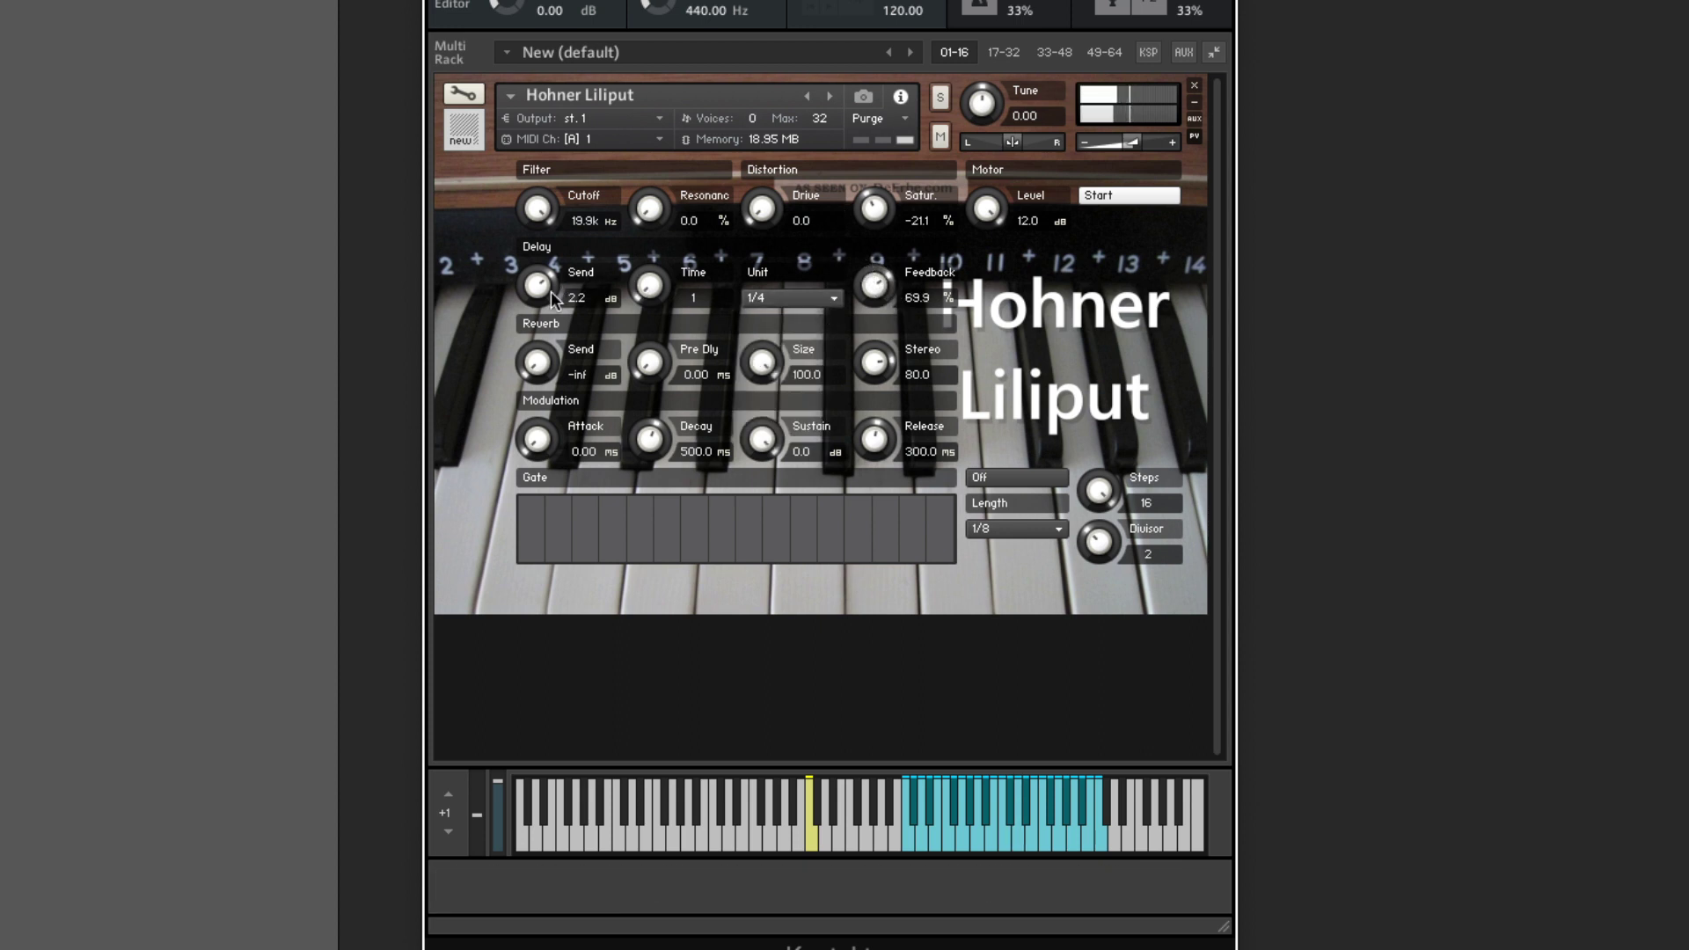
Adjust the delay send to 2.7 dB and the delay feedback to 27.4%.
{"action": "left_click_drag", "start_coordinate": [534, 283], "coordinate": [538, 301]}
{"action": "left_click_drag", "start_coordinate": [894, 283], "coordinate": [937, 474]}
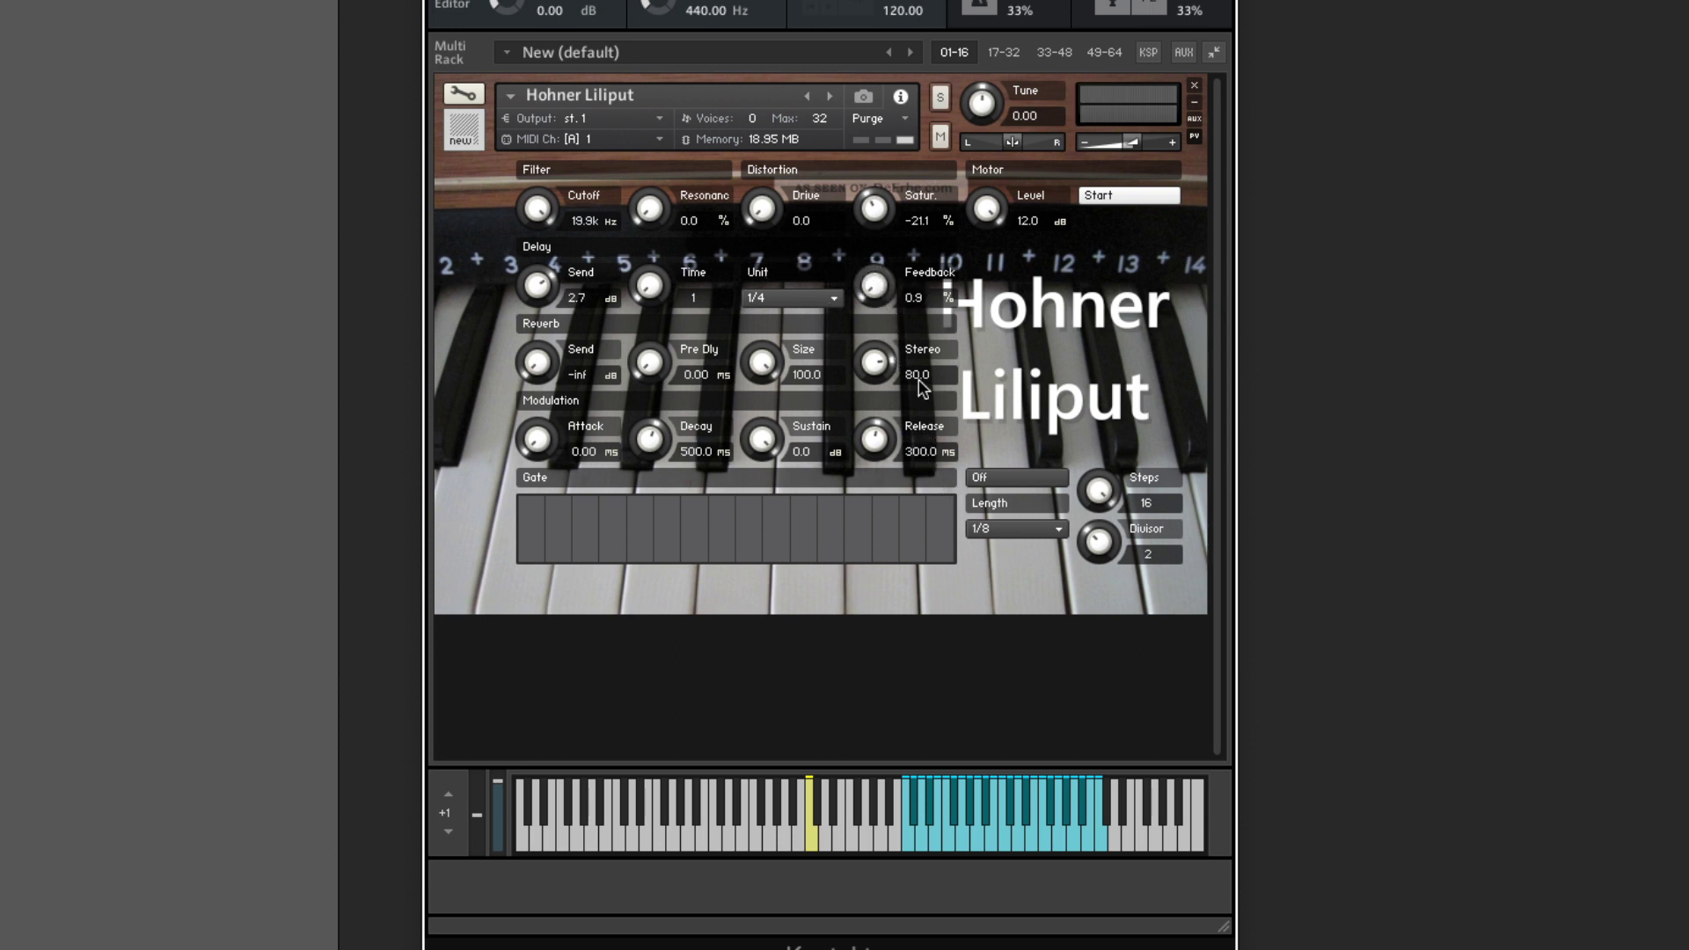
{"action": "left_click_drag", "start_coordinate": [879, 294], "coordinate": [877, 289]}
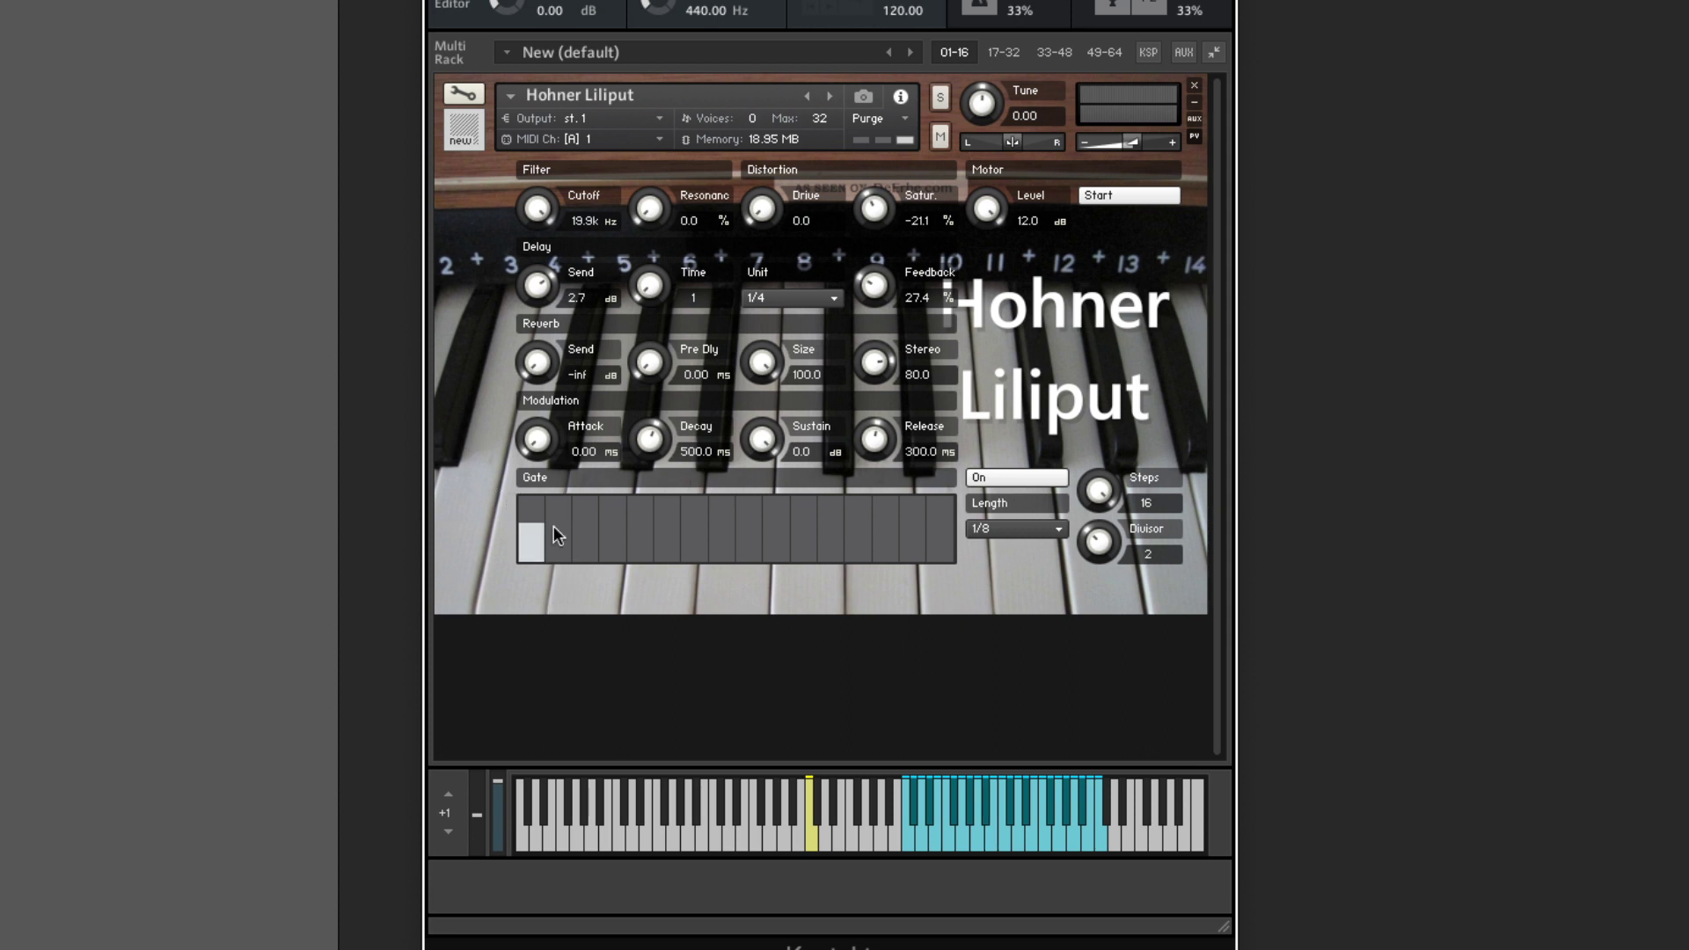
Draw gate bars of varying heights on steps 3, 6, 8, 9, 11, 13 and 14.
{"action": "left_click", "coordinate": [802, 508]}
{"action": "left_click", "coordinate": [885, 528]}
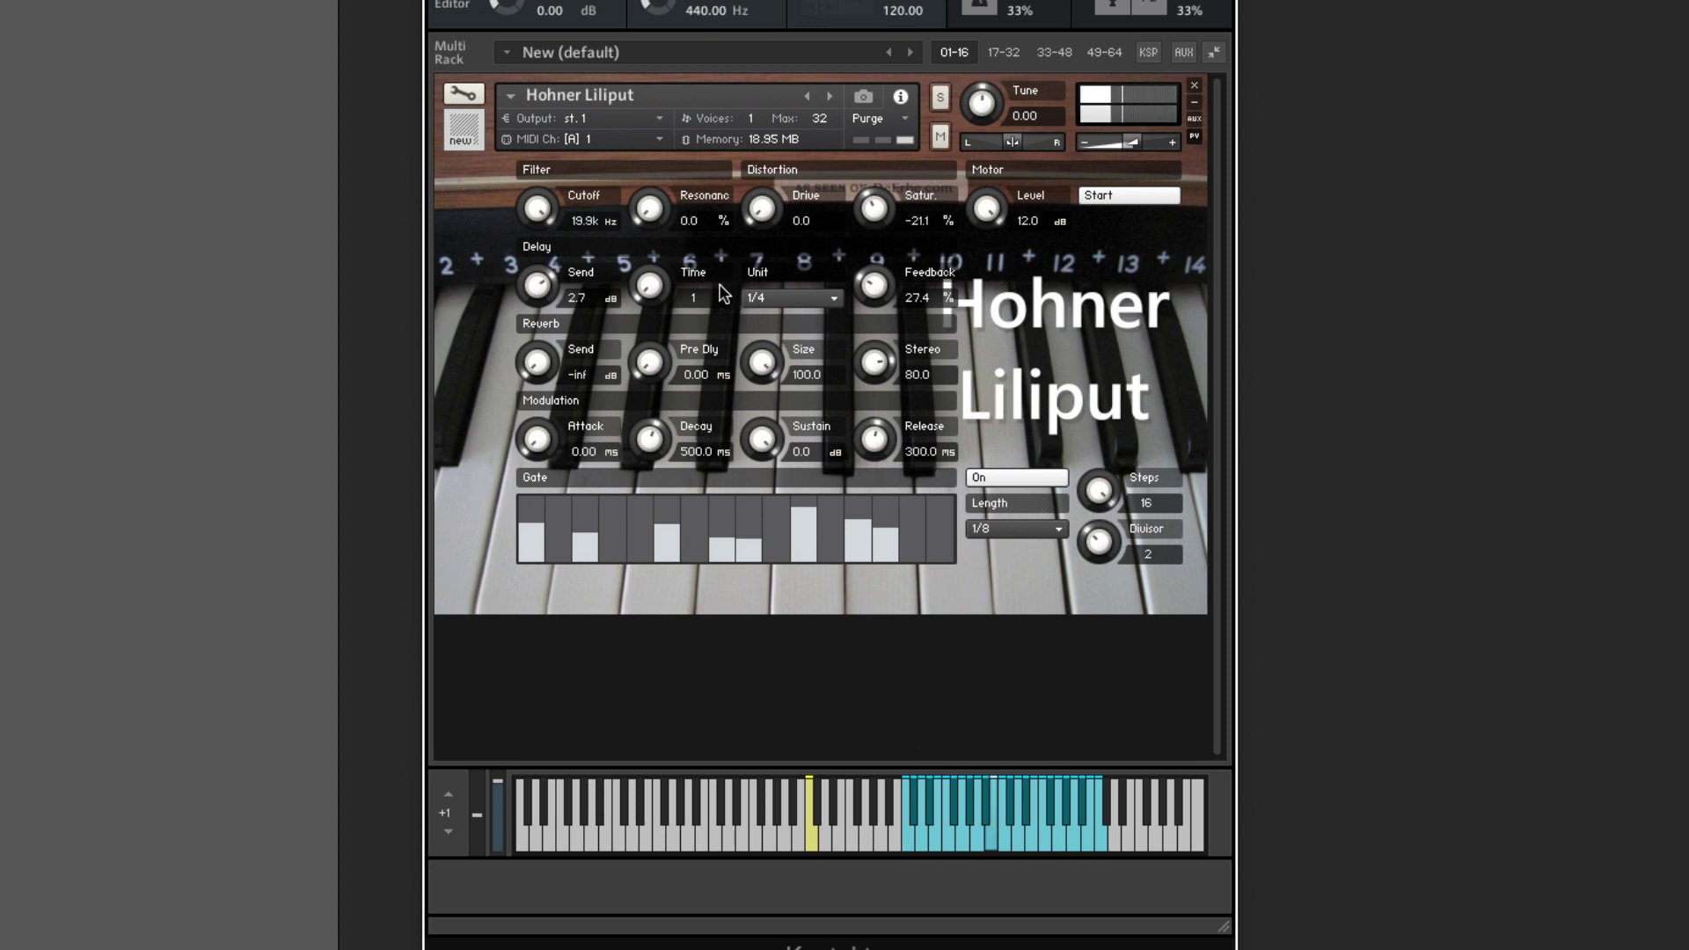
Set the delay feedback to 29.1% and raise the instrument's output volume to 8.7.
{"action": "left_click_drag", "start_coordinate": [874, 287], "coordinate": [869, 297]}
{"action": "left_click_drag", "start_coordinate": [1134, 140], "coordinate": [1180, 141]}
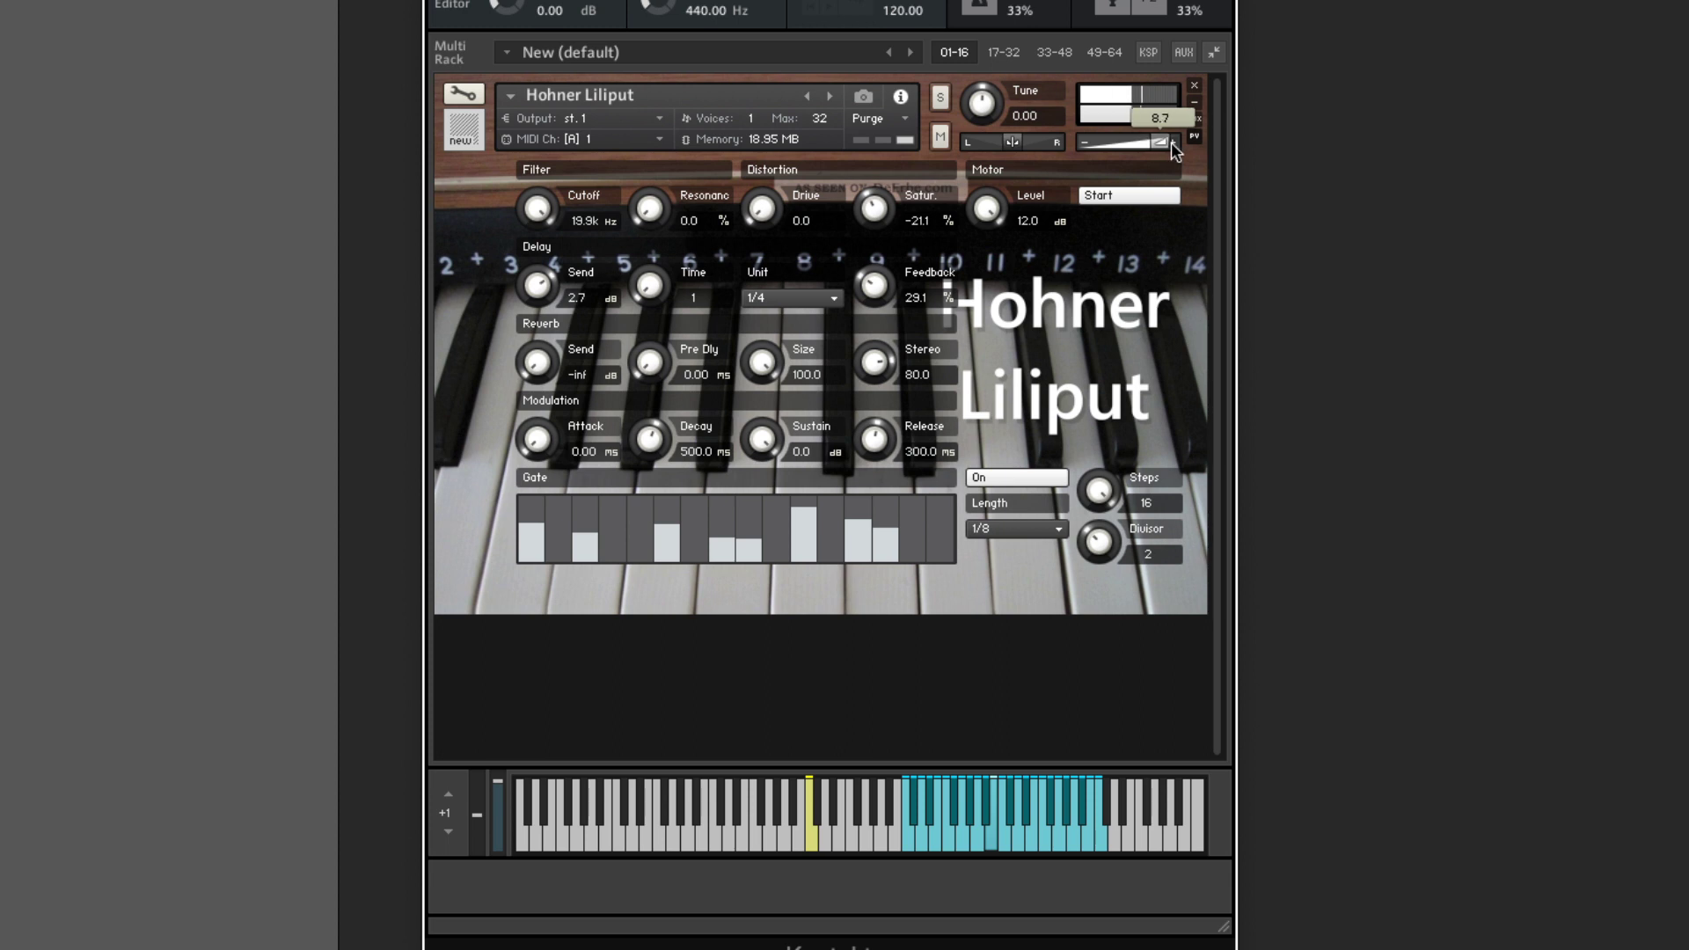